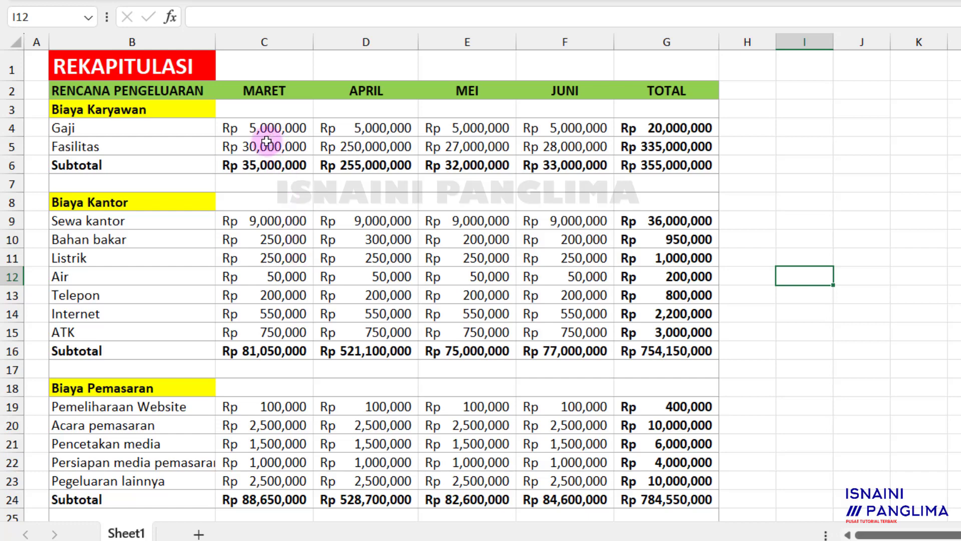
Check the subtotal and row-total SUM formulas, then clear the Gaji and Fasilitas amounts in C4:F5.
left_click(273, 167)
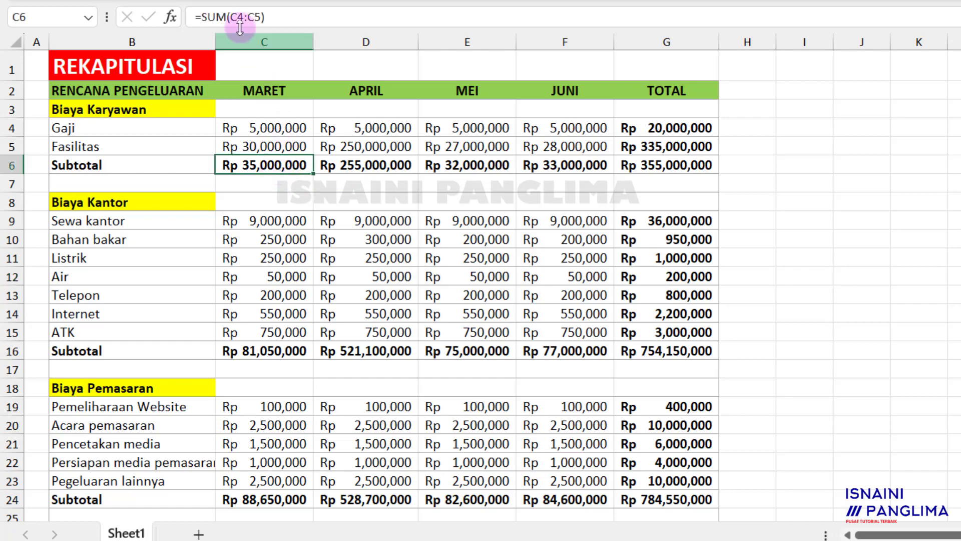
left_click(371, 165)
left_click(629, 146)
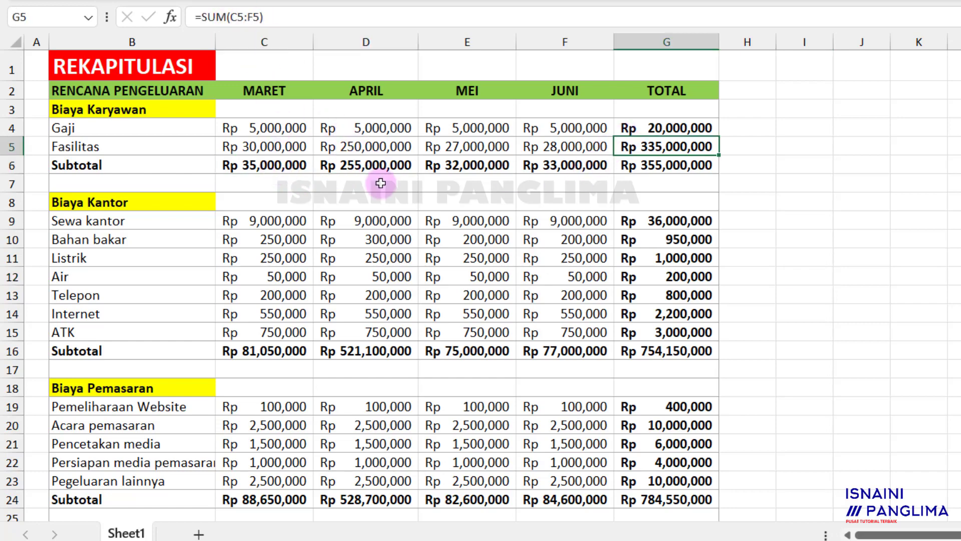
left_click_drag(249, 127, 602, 146)
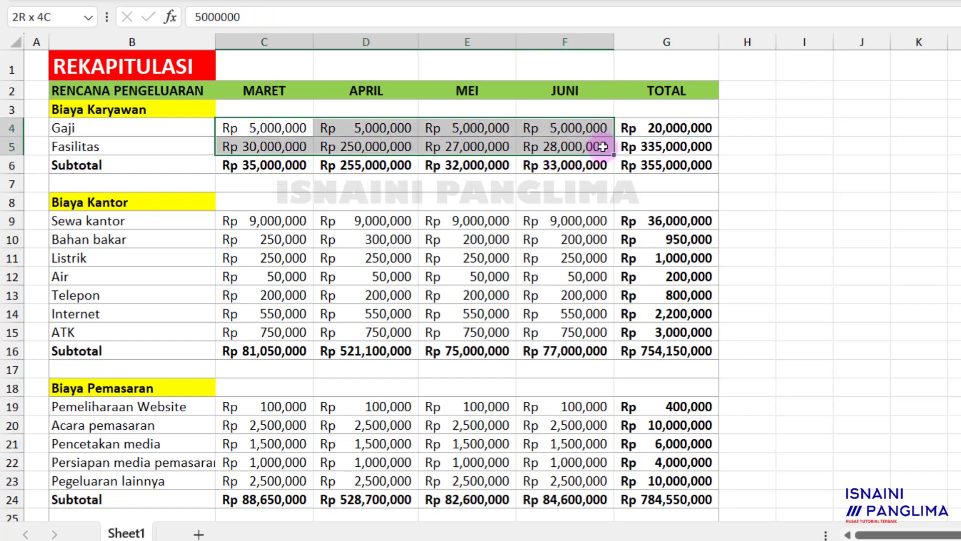
key("Delete")
Clear the Biaya Kantor monthly amounts in C9:F15 and deselect the range.
left_click(269, 221)
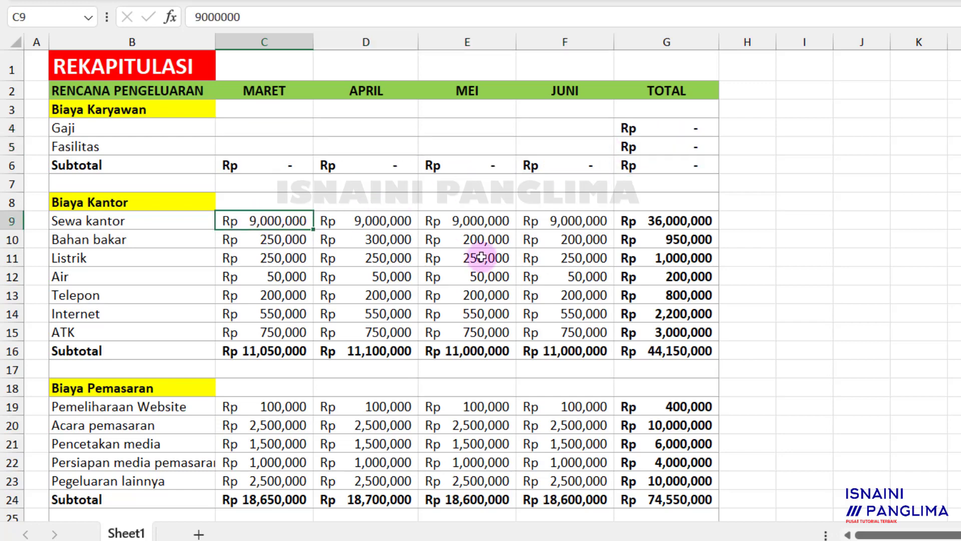
left_click_drag(482, 257, 590, 336)
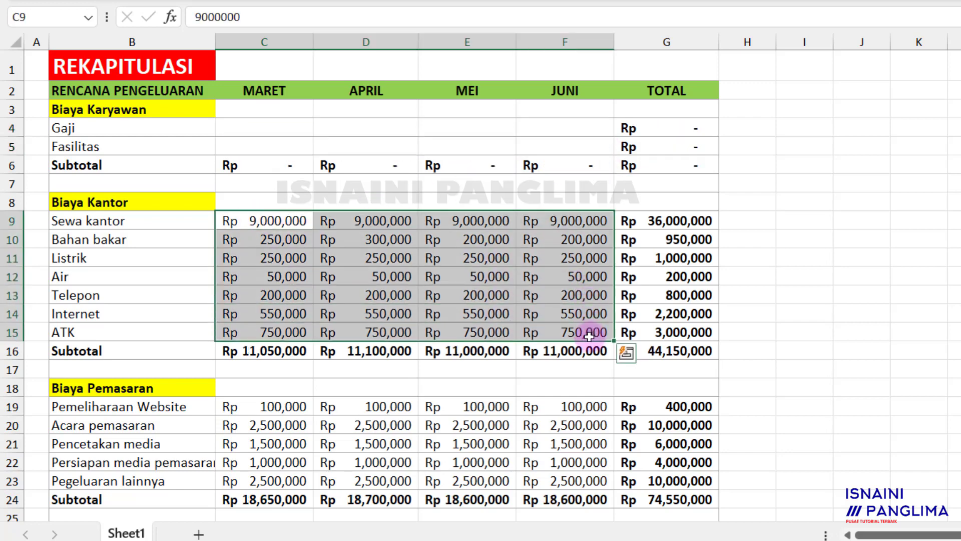
key("Delete")
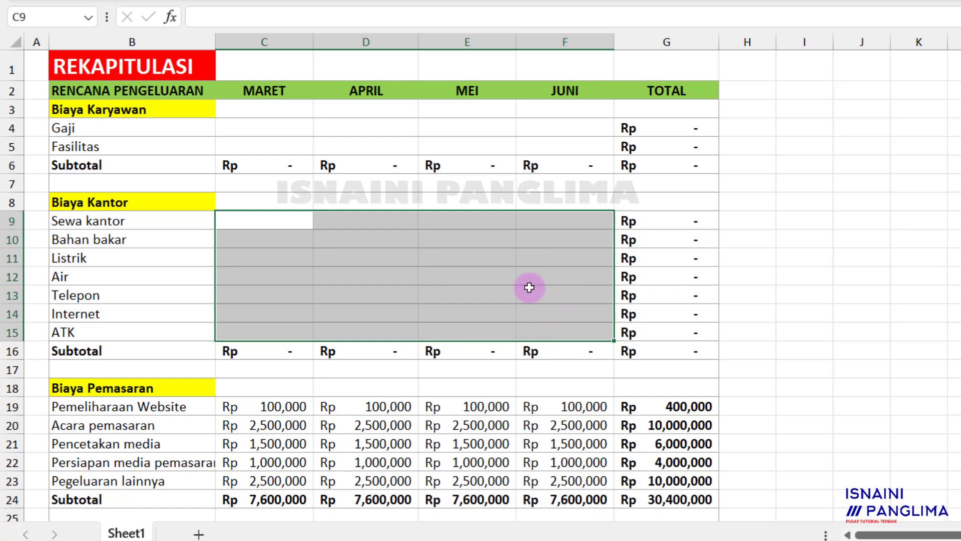
left_click(529, 288)
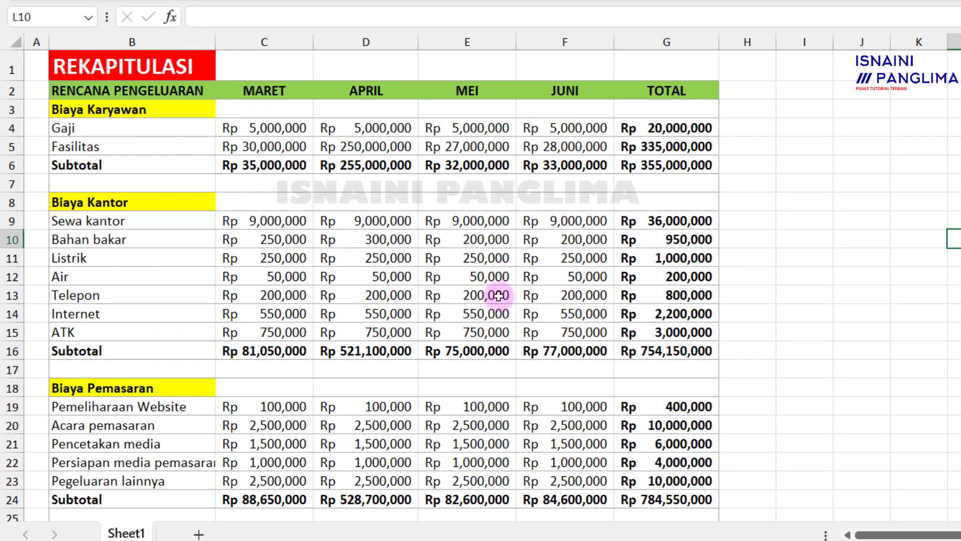
scroll(521, 299, "down", 2)
scroll(498, 295, "down", 2)
scroll(450, 345, "up", 4)
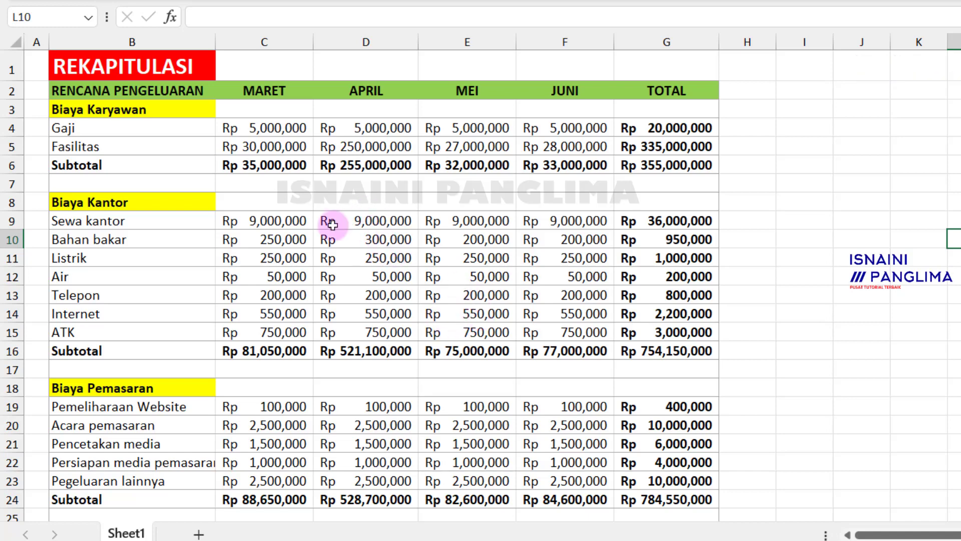
left_click(275, 166)
left_click(333, 168)
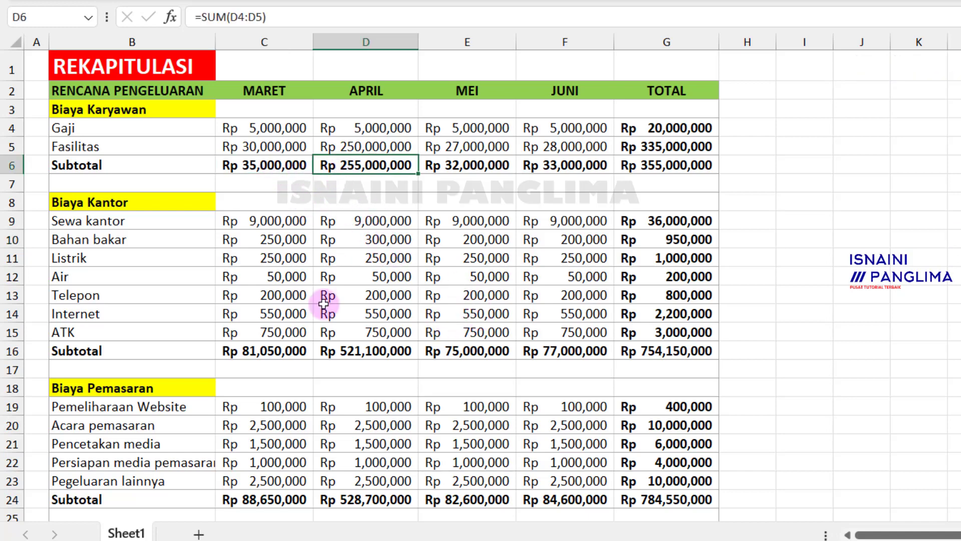
left_click(290, 351)
mouse_move(250, 129)
left_mouse_down()
mouse_move(333, 145)
mouse_move(575, 147)
left_mouse_up()
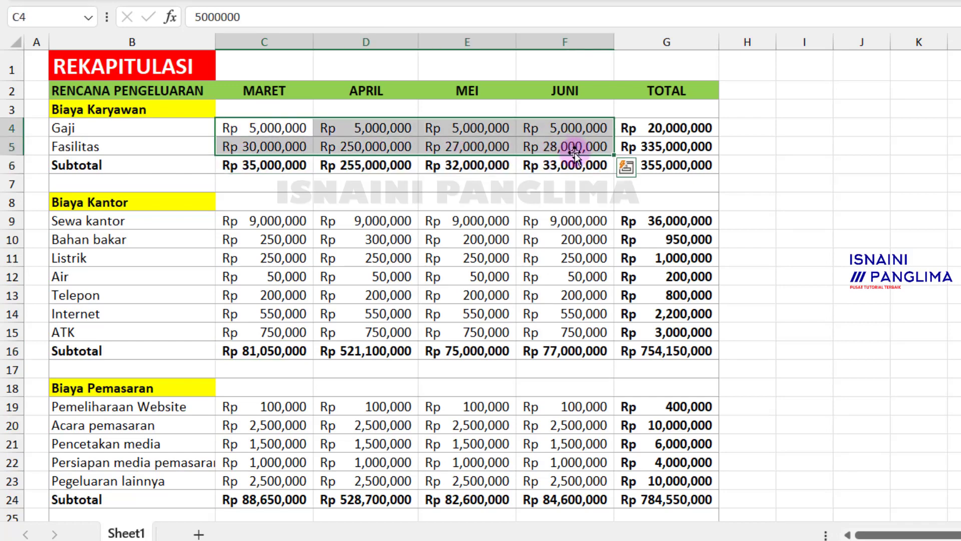
key("Delete")
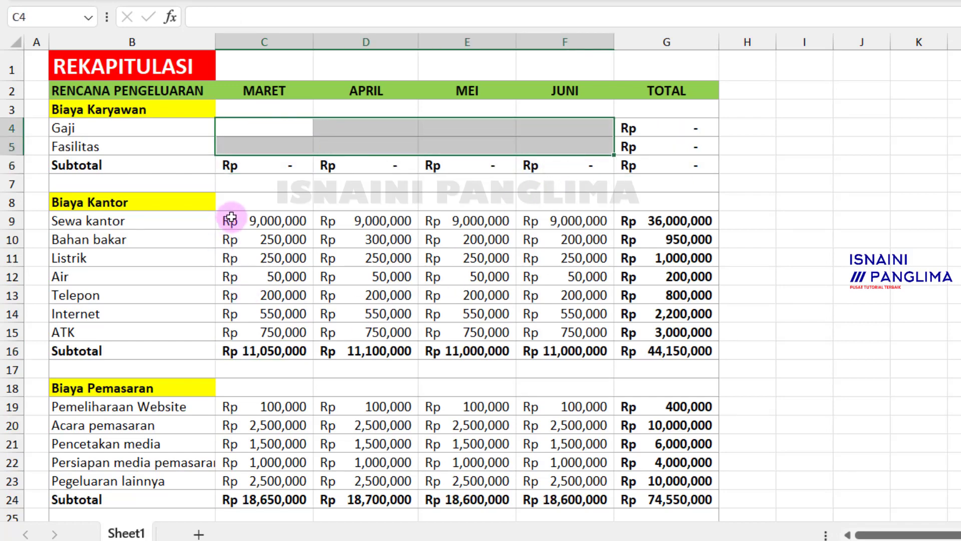
left_click_drag(231, 217, 590, 332)
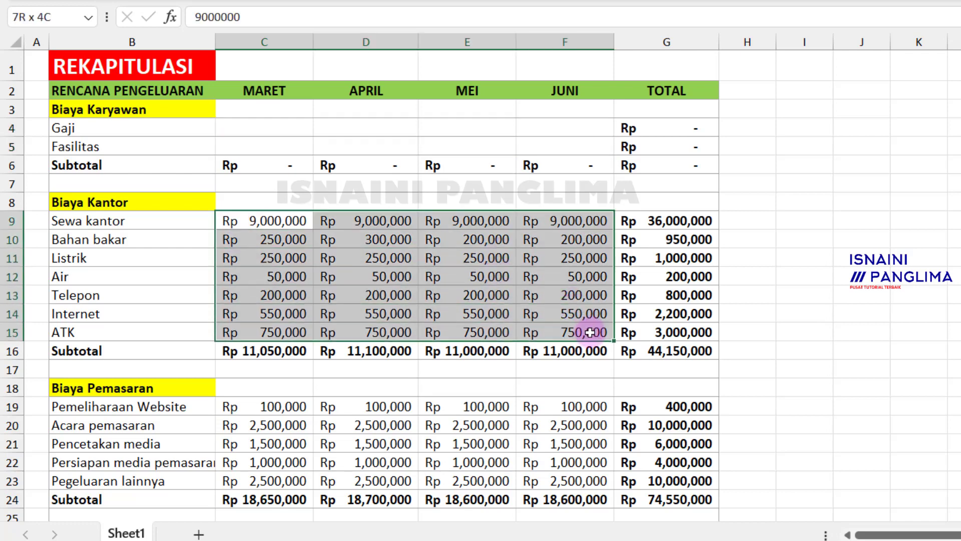
key("Delete")
key("ctrl+z")
key("ctrl+z")
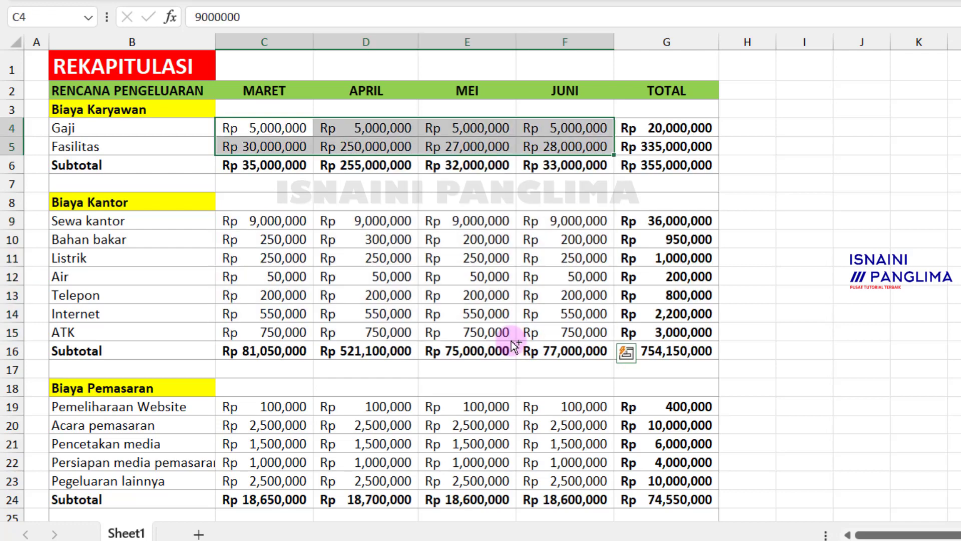
left_click(788, 262)
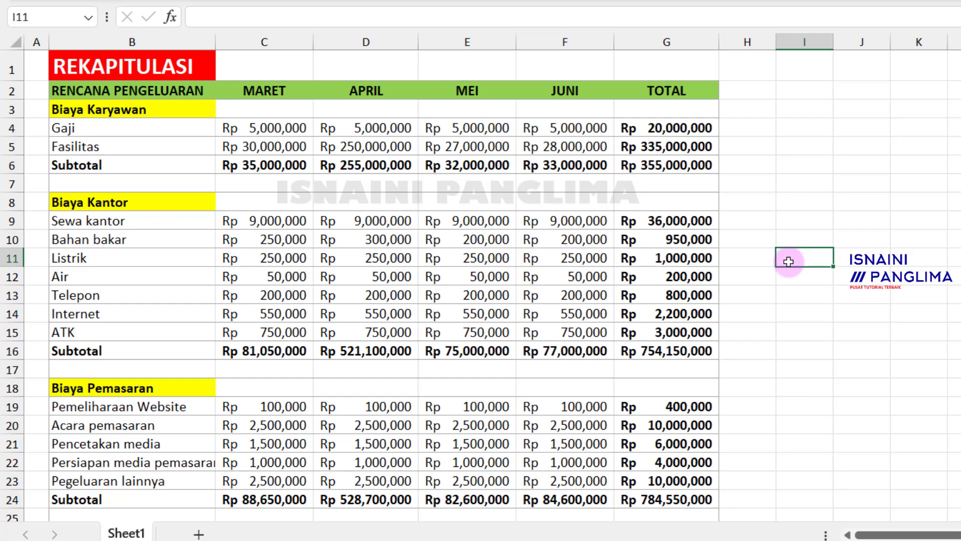
Select the whole expense table with Ctrl+A and confirm the April subtotal is a formula.
left_click(474, 259)
key("ctrl+a")
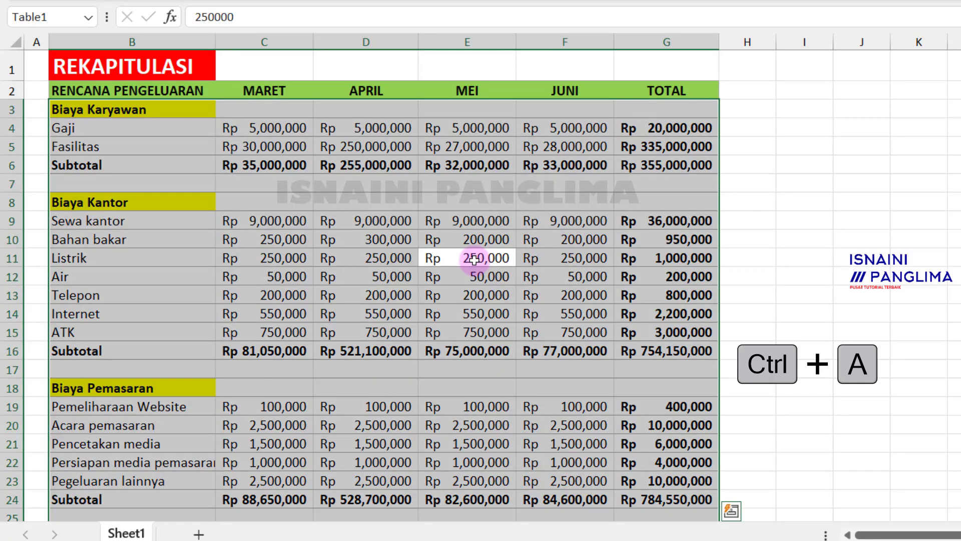
scroll(565, 270, "down", 2)
scroll(540, 306, "down", 2)
scroll(510, 330, "up", 3)
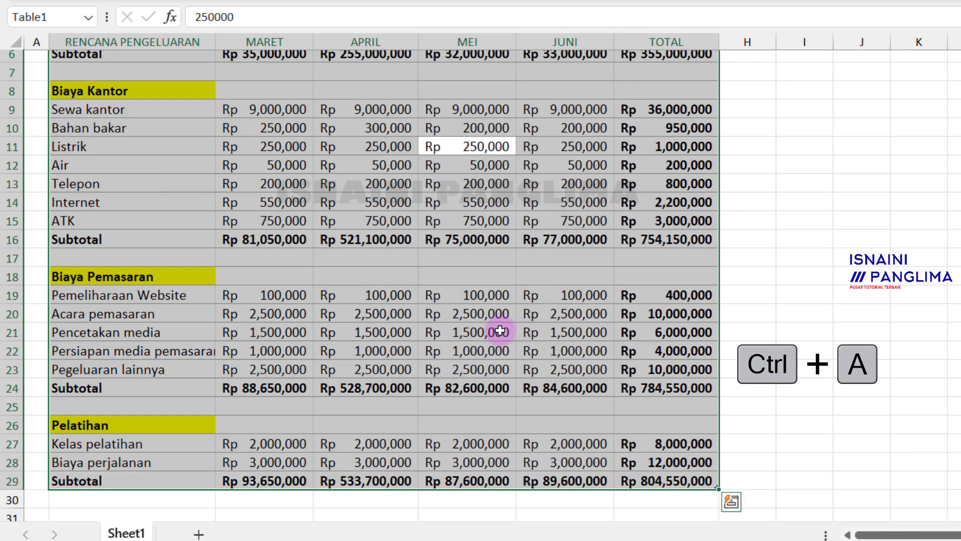
scroll(500, 331, "up", 2)
left_click(335, 162)
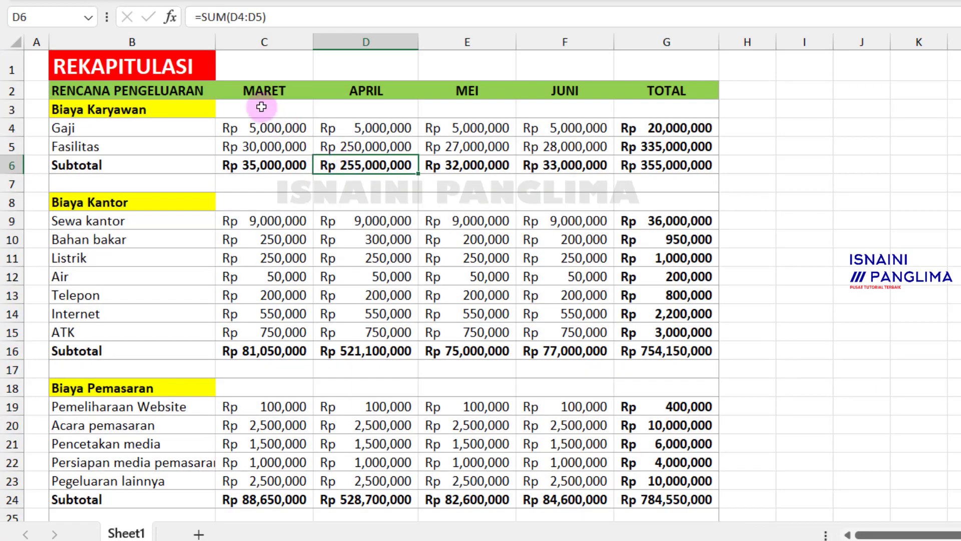
Select C2:G29, from the MARET header down to the Pelatihan subtotal row, and bring up Go To.
mouse_move(262, 91)
left_mouse_down()
mouse_move(613, 503)
mouse_move(665, 497)
left_mouse_up()
scroll(773, 414, "down", 1)
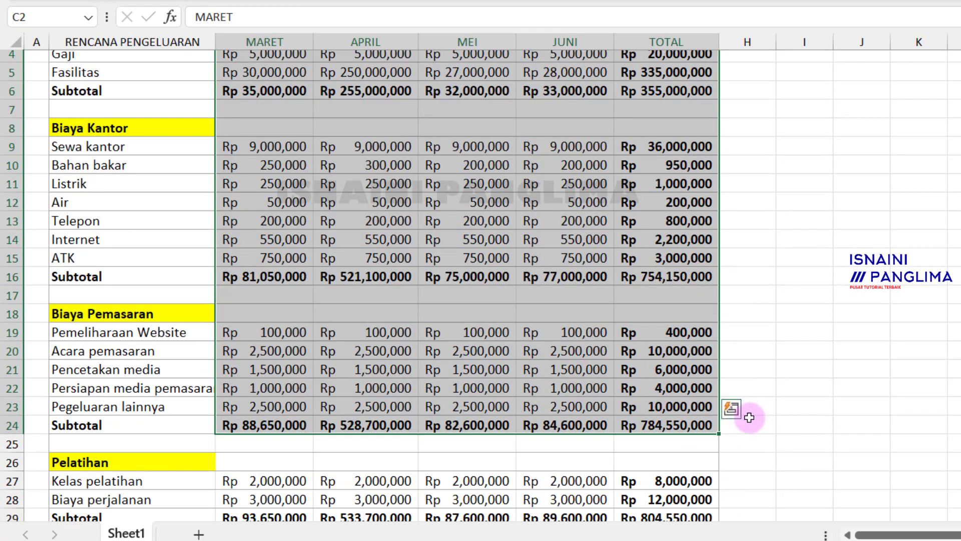
scroll(749, 417, "down", 1)
left_click(671, 443, "shift")
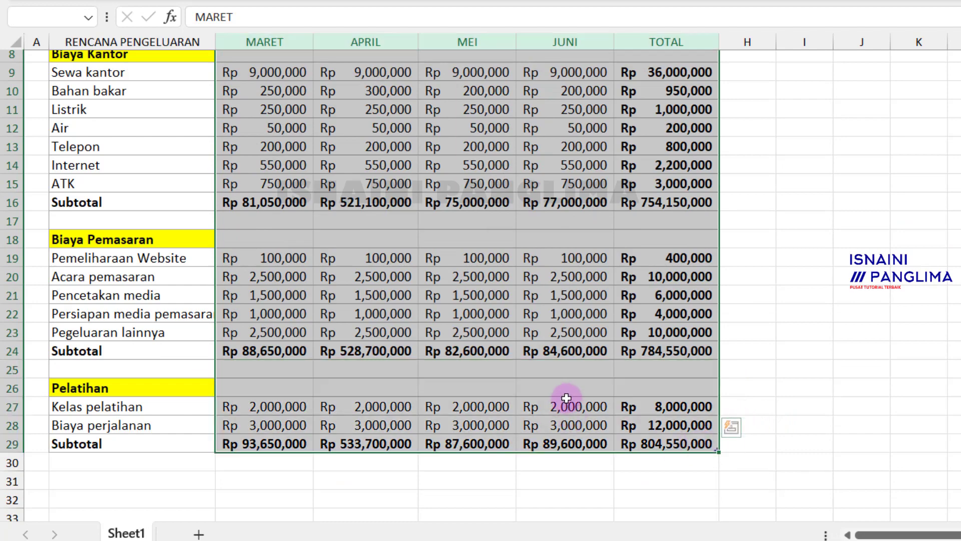
scroll(566, 398, "up", 1)
scroll(568, 391, "up", 1)
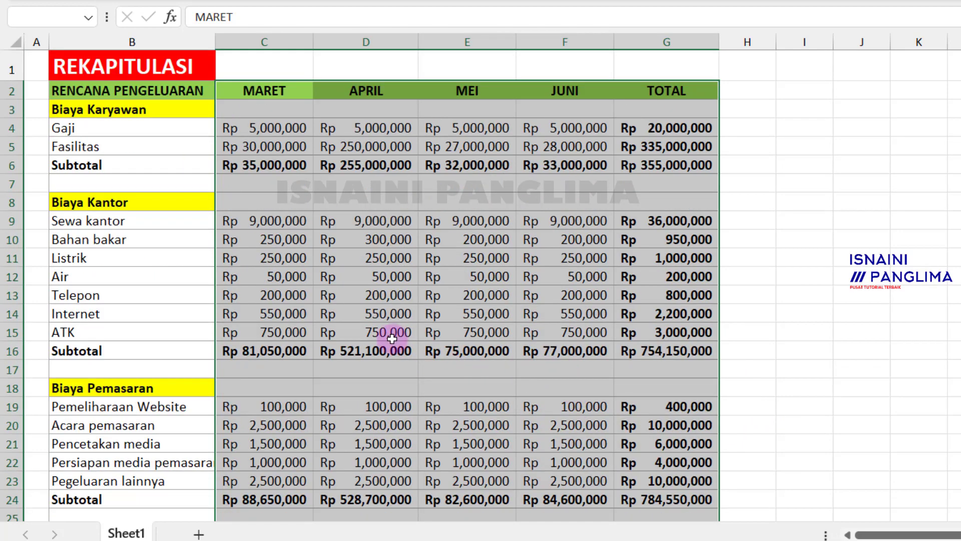
key("ctrl+g")
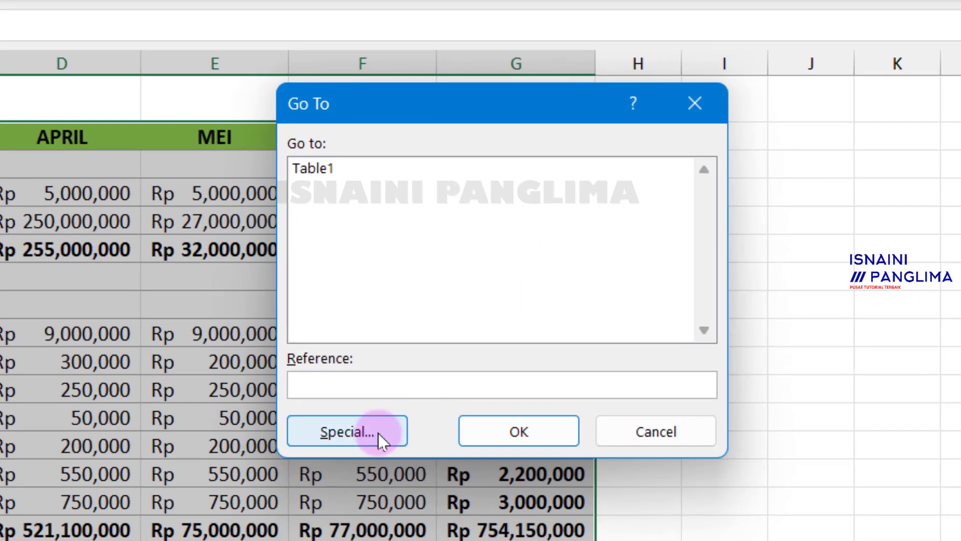
Use Go To Special to select Constants set to Numbers only, excluding Text, Logicals and Errors.
left_click(378, 433)
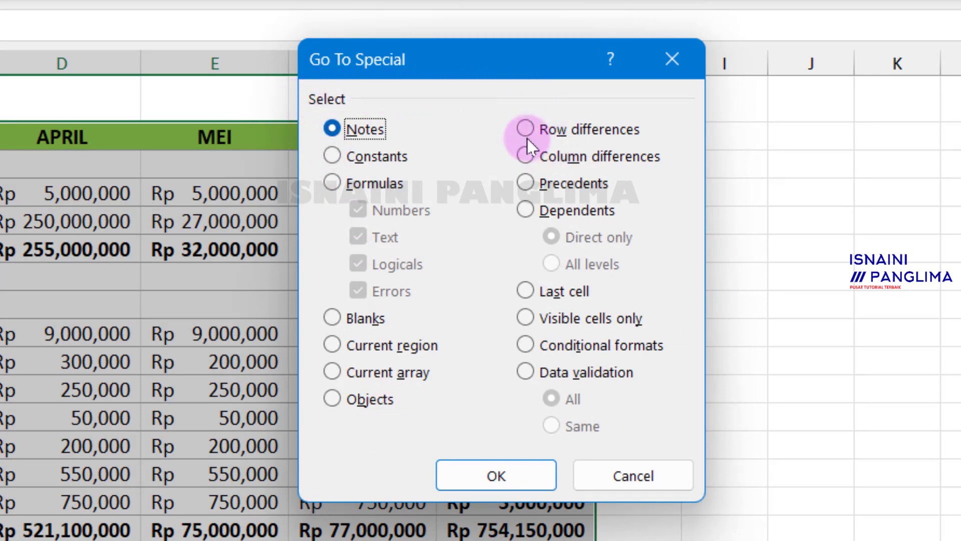
left_click(332, 156)
left_click(358, 212)
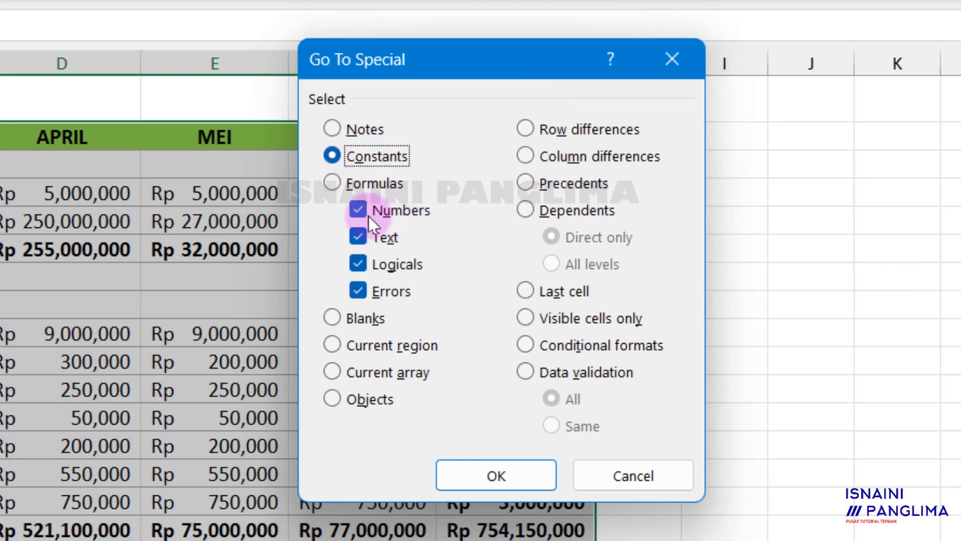
left_click(358, 236)
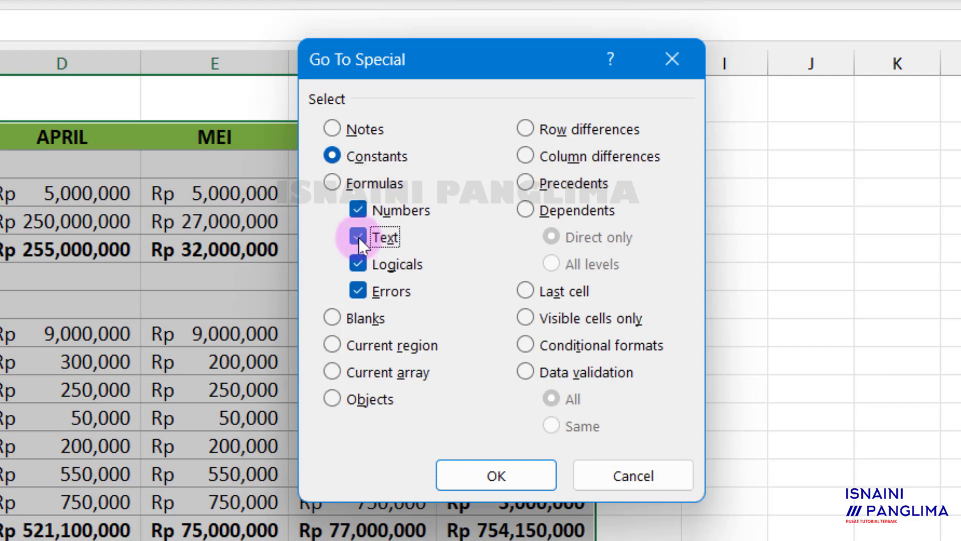
left_click(357, 263)
left_click(362, 290)
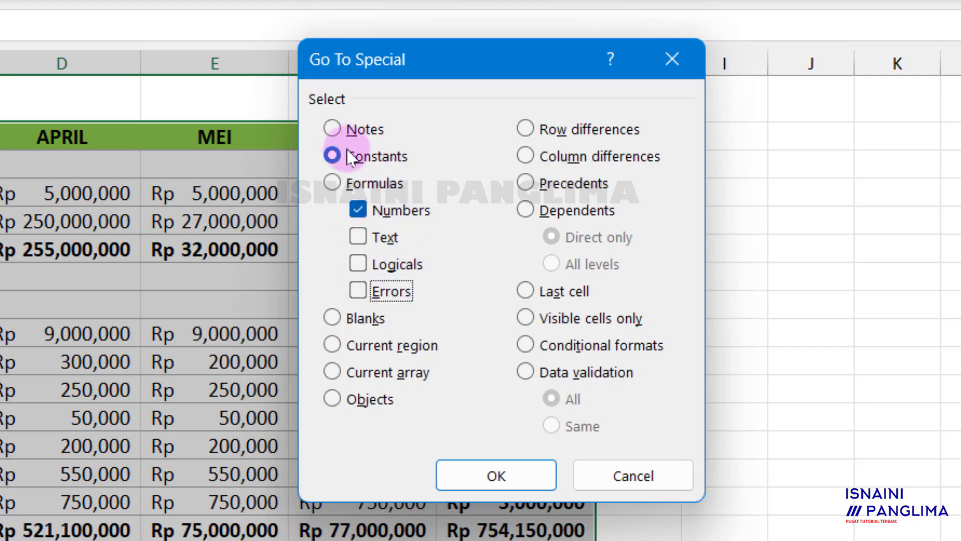
left_click(527, 476)
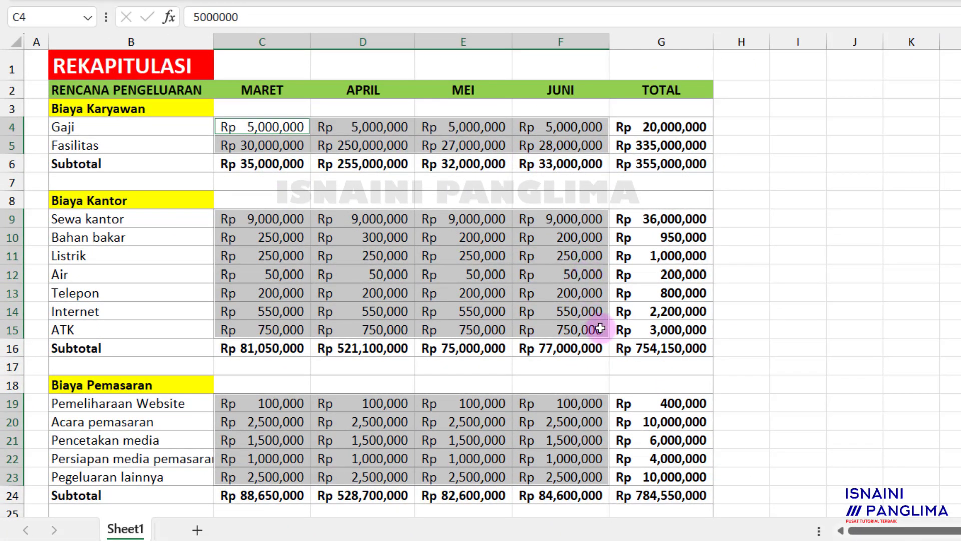
Delete the selected constant number cells so every subtotal and total shows Rp -.
scroll(594, 345, "down", 1)
scroll(594, 361, "down", 2)
scroll(595, 368, "down", 1)
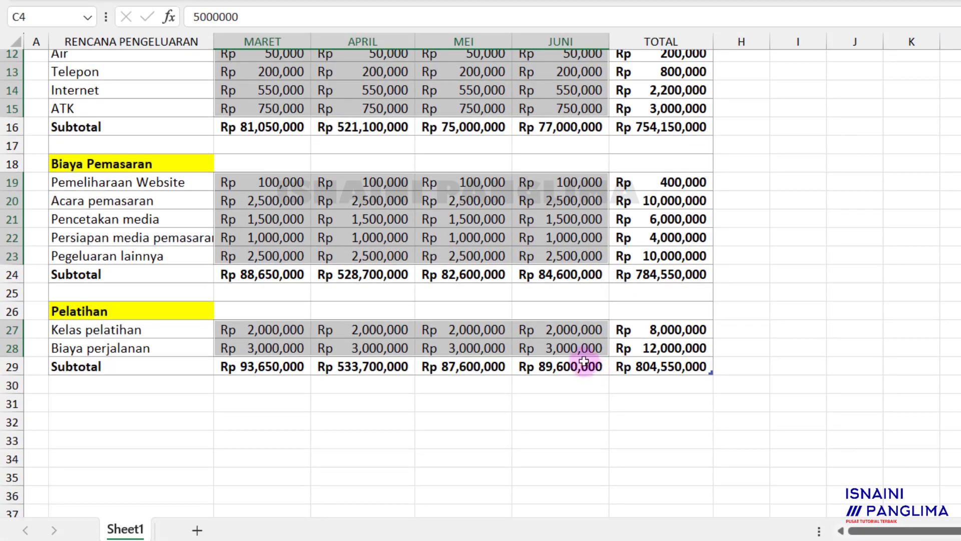
scroll(595, 370, "up", 4)
key("Delete")
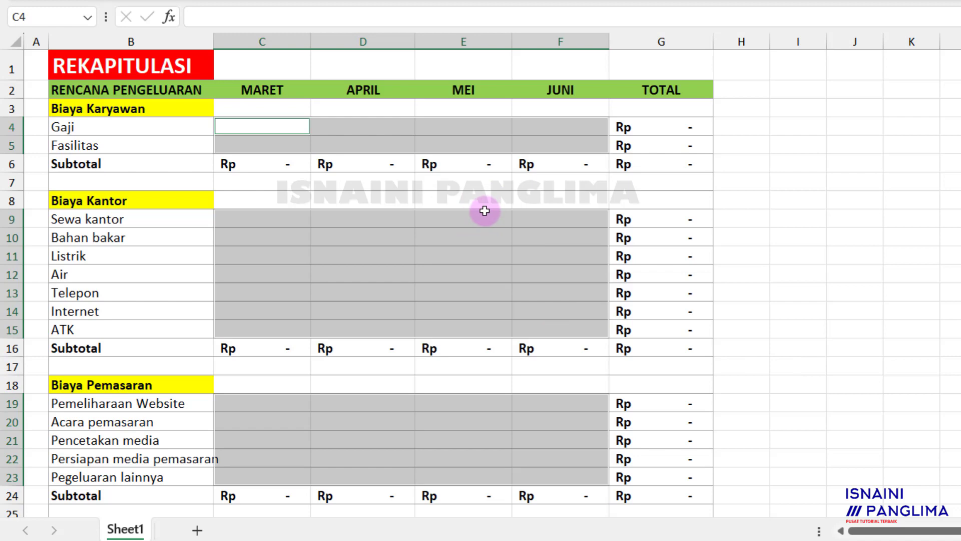
Deselect the cleared cells and scroll through the recap to review the emptied figures.
left_click(485, 211)
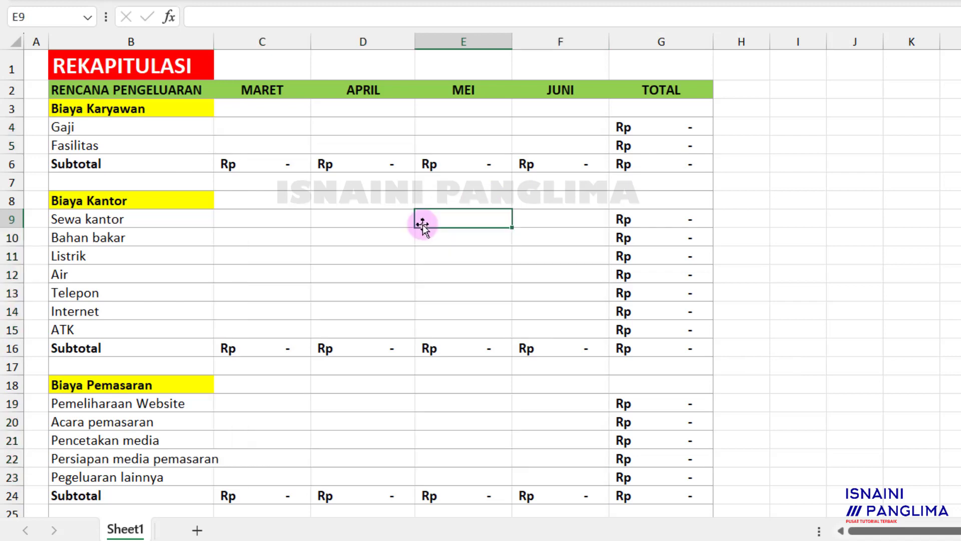
scroll(563, 303, "down", 1)
scroll(566, 312, "down", 2)
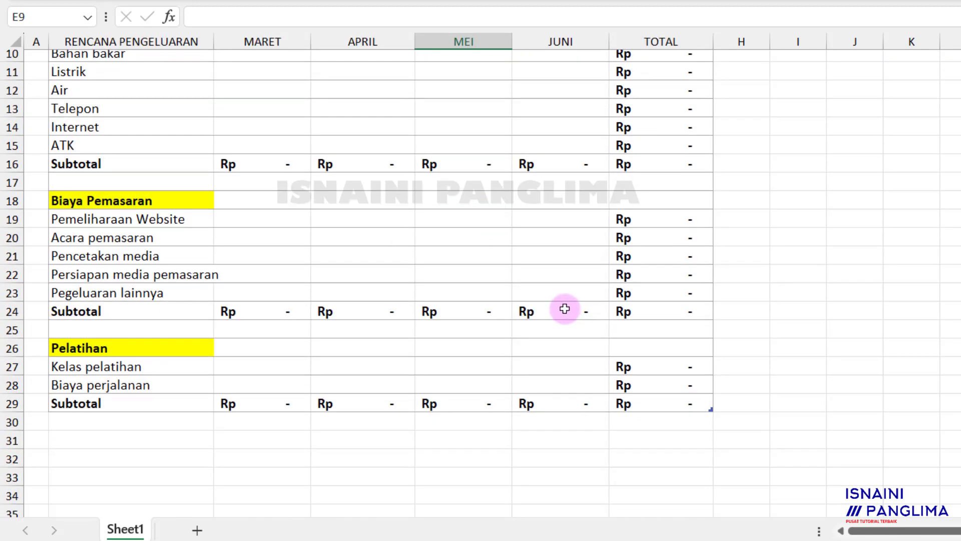
scroll(551, 311, "up", 3)
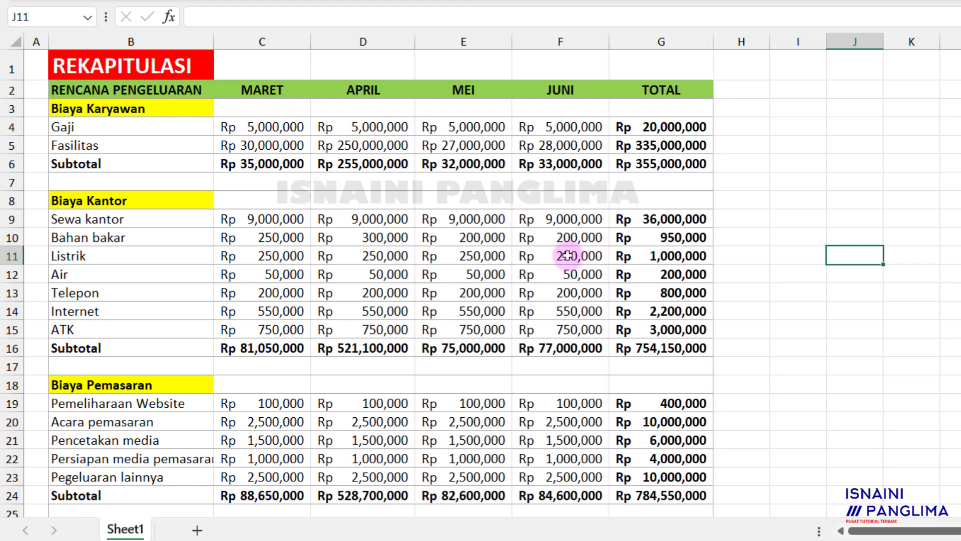
scroll(548, 274, "down", 2)
scroll(527, 275, "up", 2)
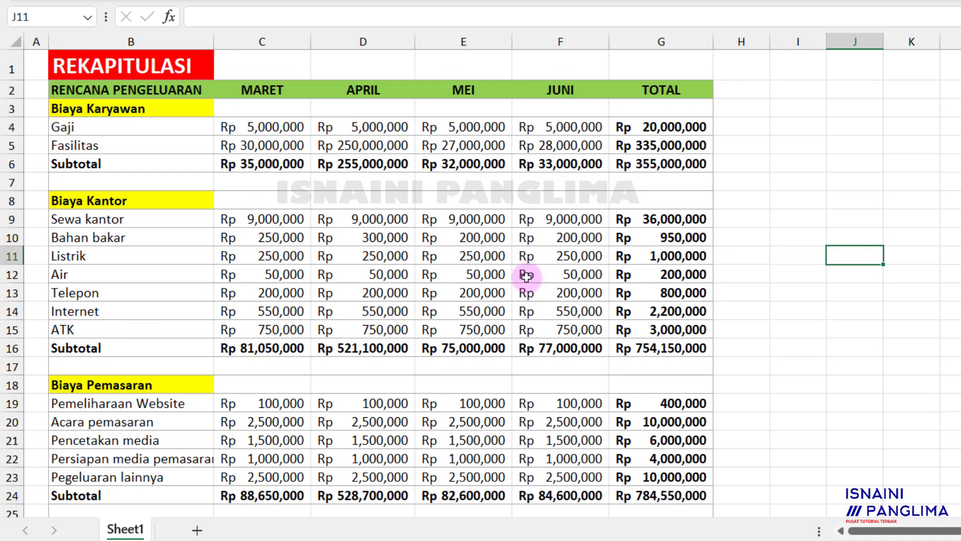